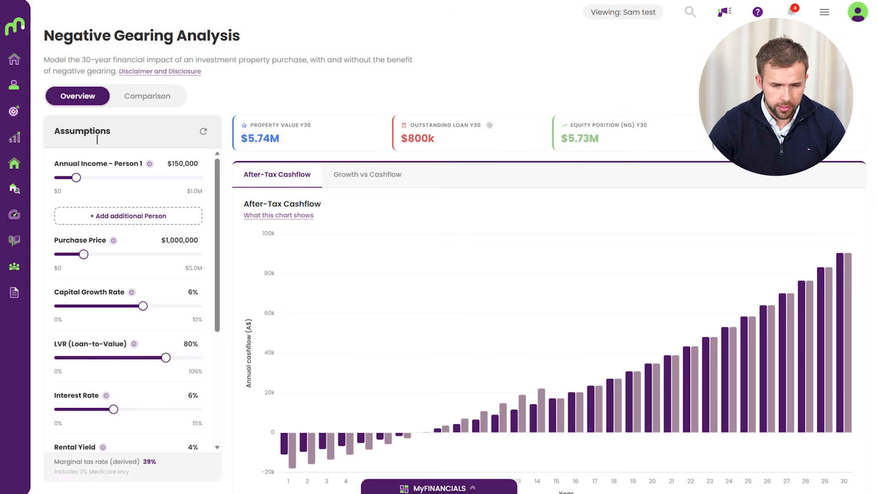
Step: Add a second person to the negative gearing assumptions
{"action": "mouse_move", "coordinate": [16, 162]}
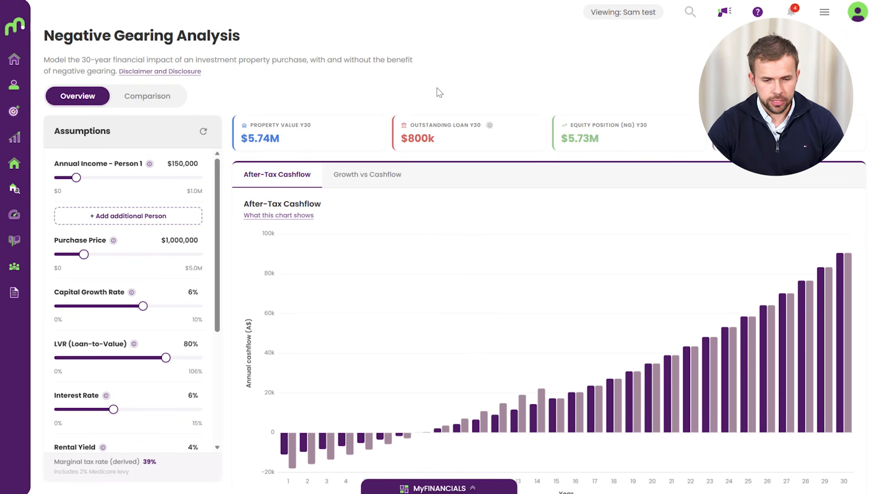
{"action": "mouse_move", "coordinate": [509, 253]}
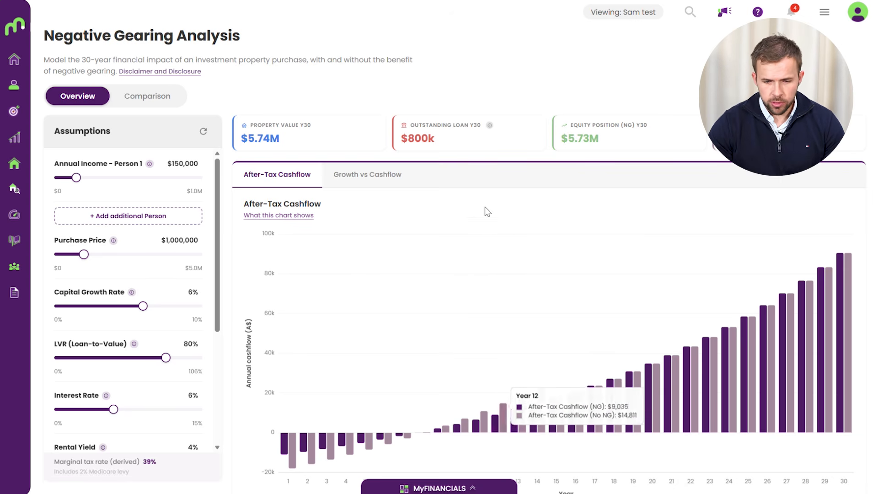
{"action": "scroll", "coordinate": [489, 143], "scroll_direction": "down", "scroll_amount": 1}
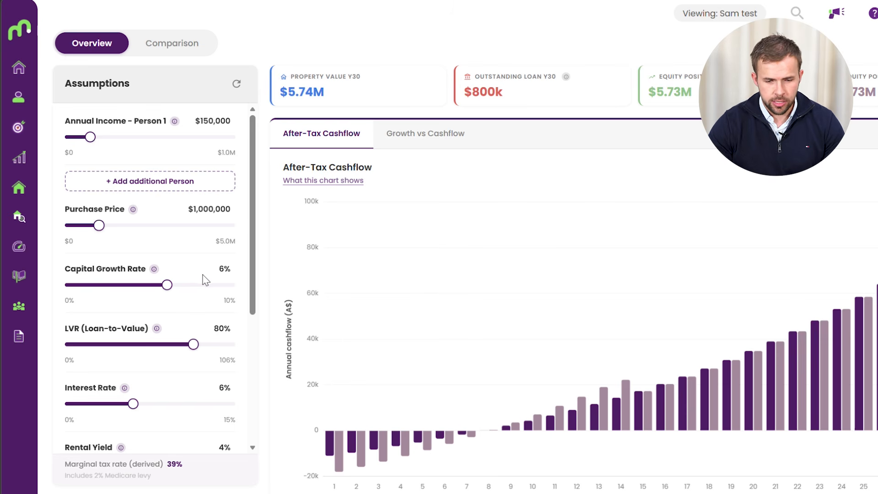
{"action": "left_click", "coordinate": [223, 128]}
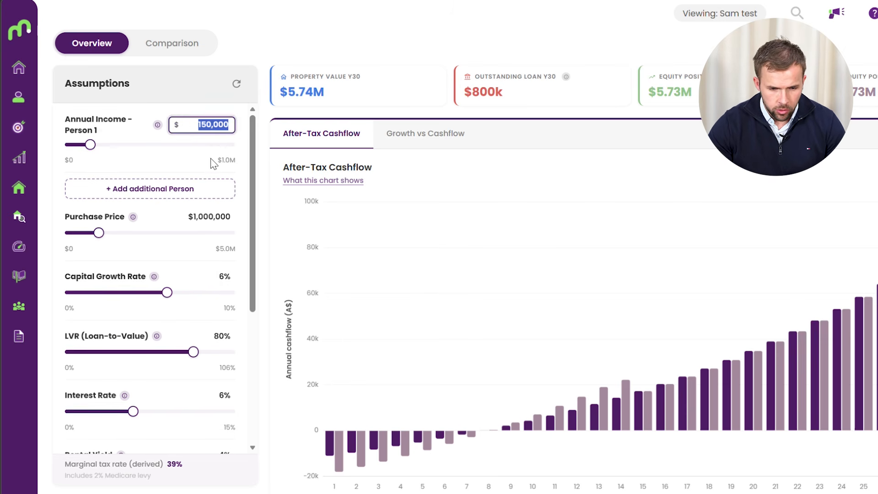
{"action": "left_click", "coordinate": [196, 189]}
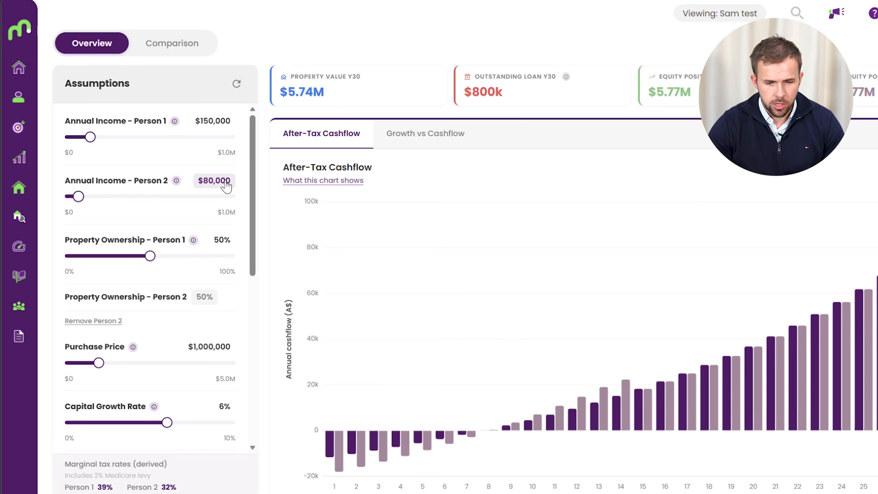
Step: Try Person 1's annual income at $305,000 and at $10,000, and reset the assumptions to their defaults
{"action": "left_click", "coordinate": [222, 122]}
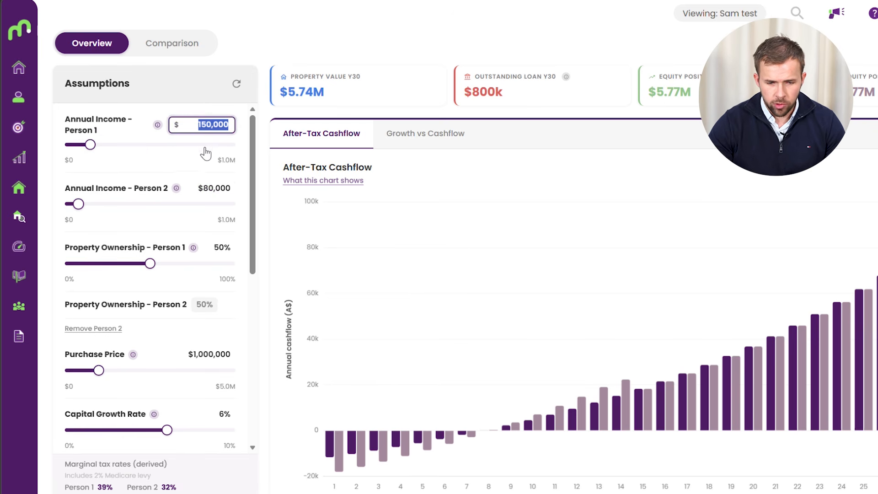
{"action": "left_click_drag", "start_coordinate": [91, 144], "coordinate": [117, 137]}
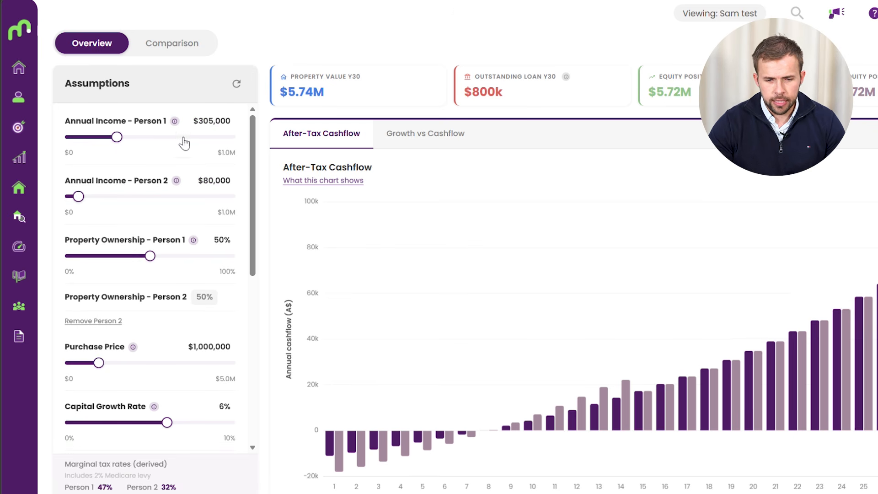
{"action": "left_click", "coordinate": [212, 121]}
{"action": "type", "text": "10,0"}
{"action": "type", "text": "00"}
{"action": "key", "text": "Return"}
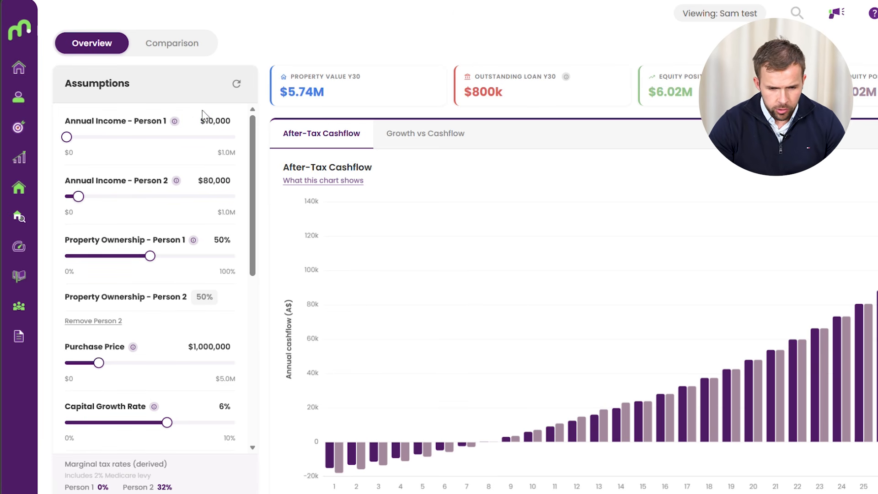
{"action": "left_click", "coordinate": [238, 85]}
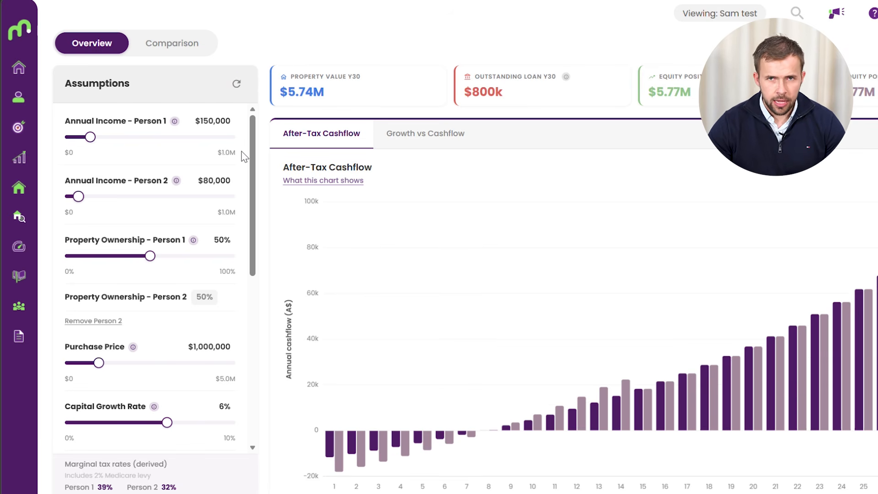
Step: Review the remaining assumptions, from purchase price, capital growth, LVR and interest rate to rental yield, rental growth and holding costs
{"action": "scroll", "coordinate": [231, 274], "scroll_direction": "down", "scroll_amount": 1}
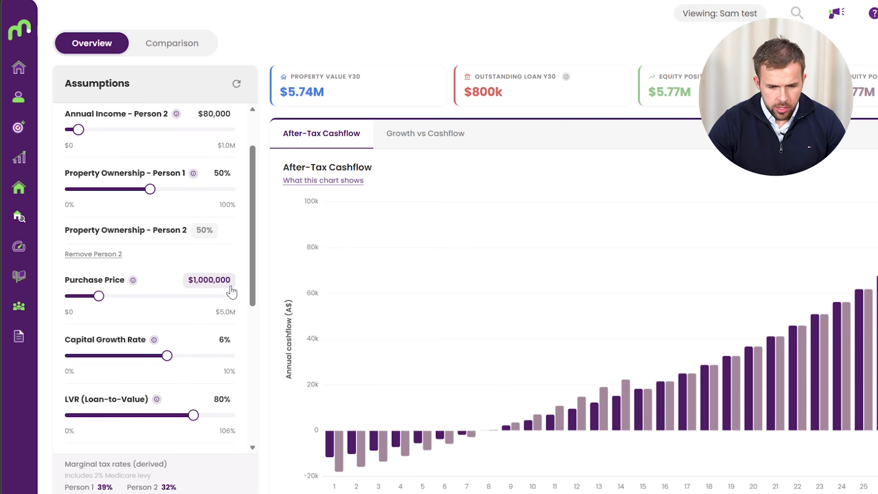
{"action": "scroll", "coordinate": [231, 282], "scroll_direction": "down", "scroll_amount": 1}
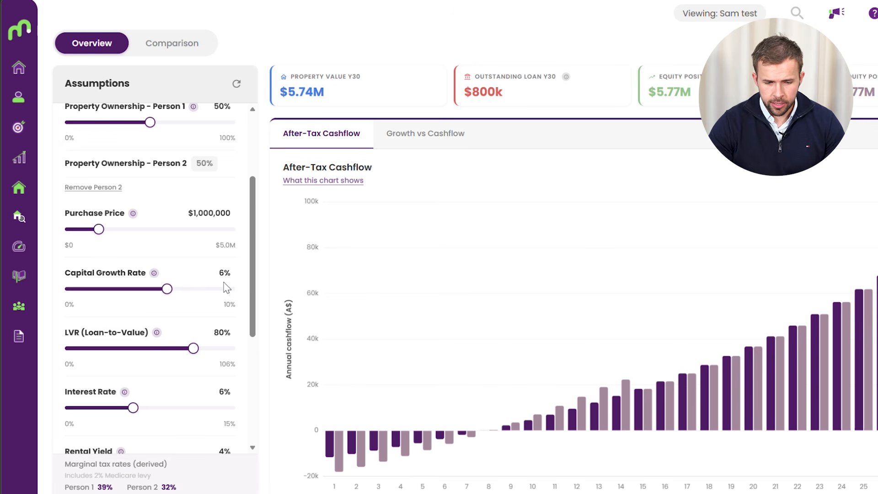
{"action": "scroll", "coordinate": [227, 289], "scroll_direction": "down", "scroll_amount": 1}
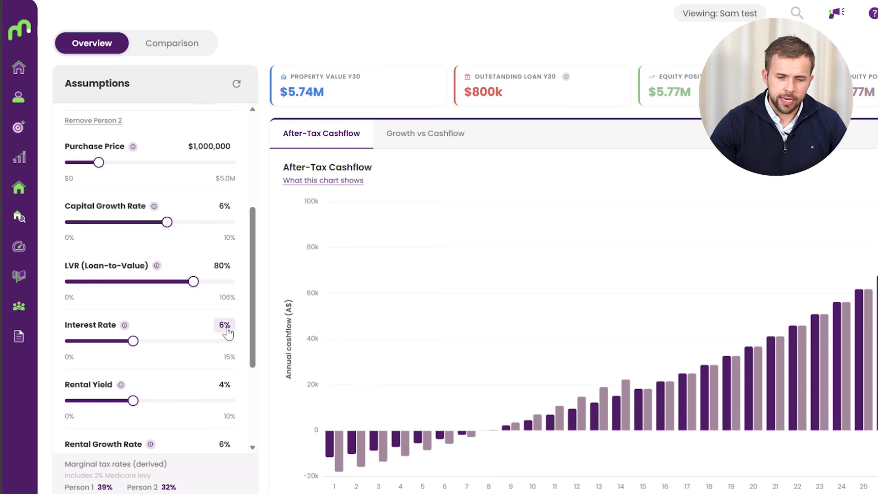
{"action": "scroll", "coordinate": [228, 333], "scroll_direction": "down", "scroll_amount": 2}
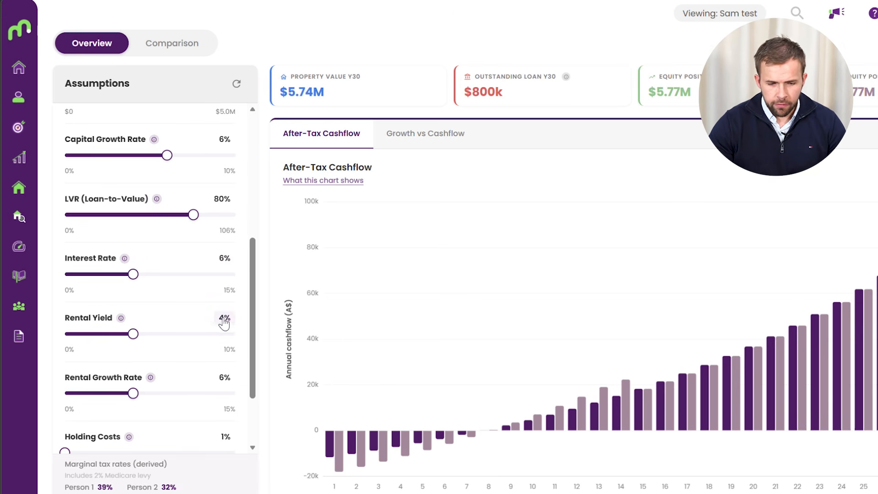
{"action": "mouse_move", "coordinate": [118, 322]}
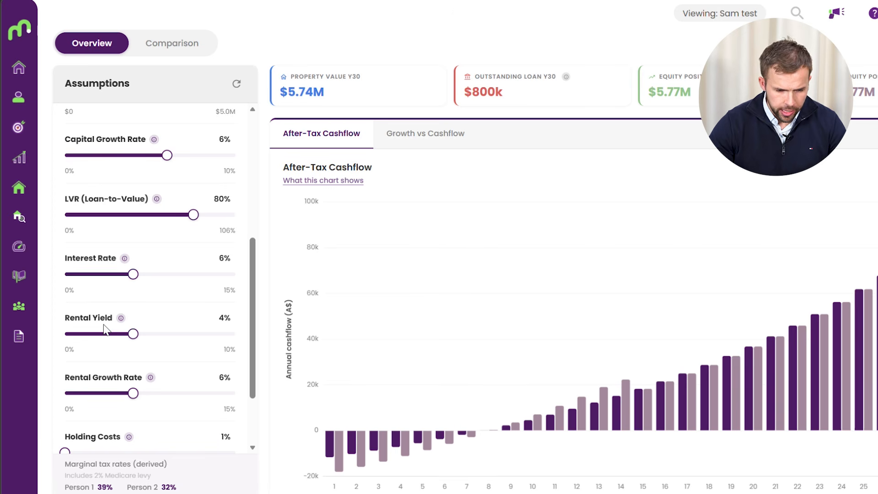
{"action": "scroll", "coordinate": [107, 326], "scroll_direction": "down", "scroll_amount": 2}
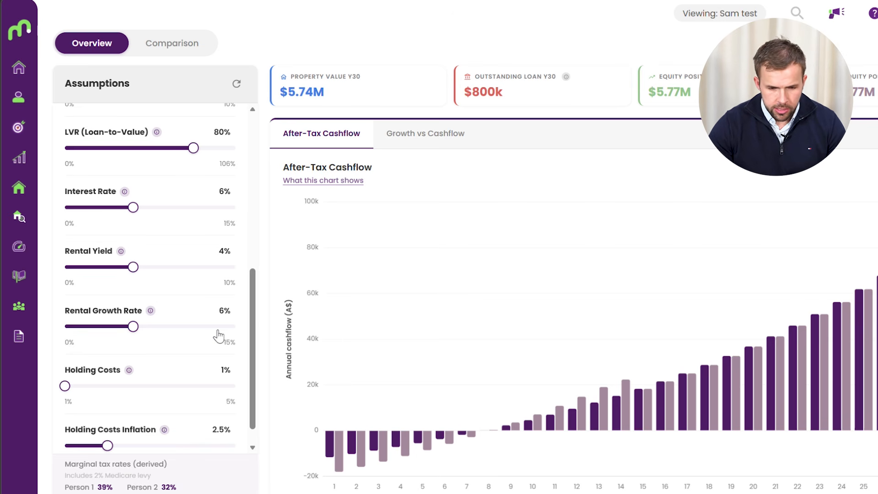
{"action": "scroll", "coordinate": [219, 335], "scroll_direction": "up", "scroll_amount": 3}
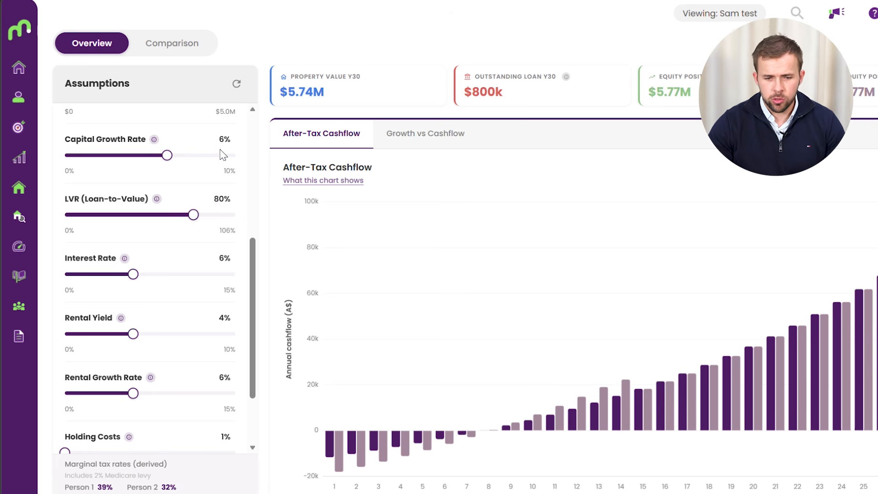
{"action": "scroll", "coordinate": [225, 206], "scroll_direction": "down", "scroll_amount": 4}
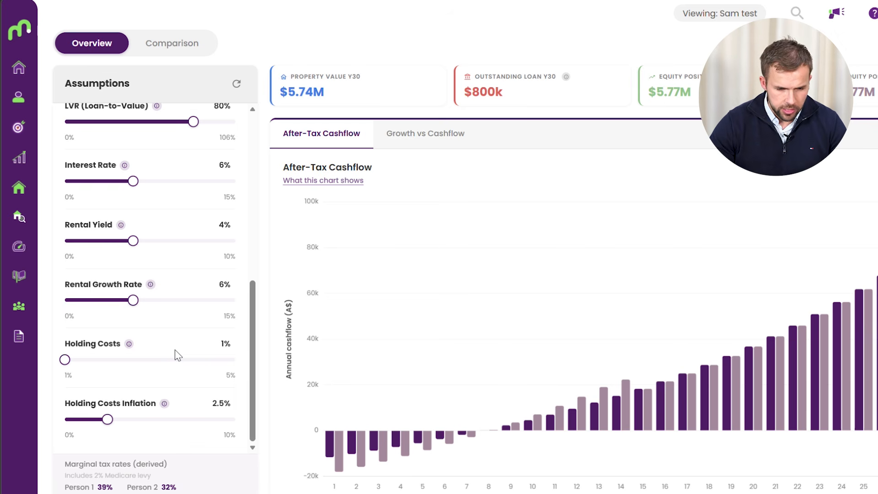
{"action": "mouse_move", "coordinate": [130, 344]}
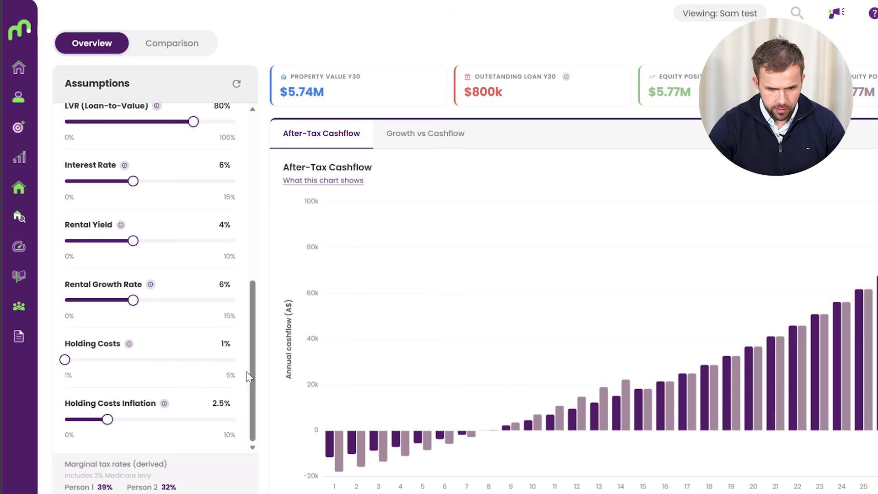
{"action": "scroll", "coordinate": [250, 376], "scroll_direction": "up", "scroll_amount": 3}
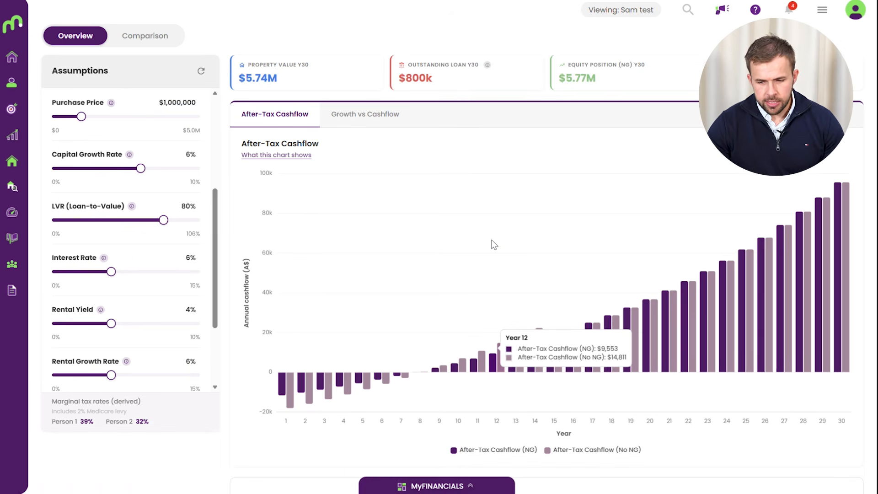
Step: Expand the 30-year projection table to examine its year-by-year figures, and return to the after-tax cashflow chart
{"action": "scroll", "coordinate": [473, 213], "scroll_direction": "down", "scroll_amount": 3}
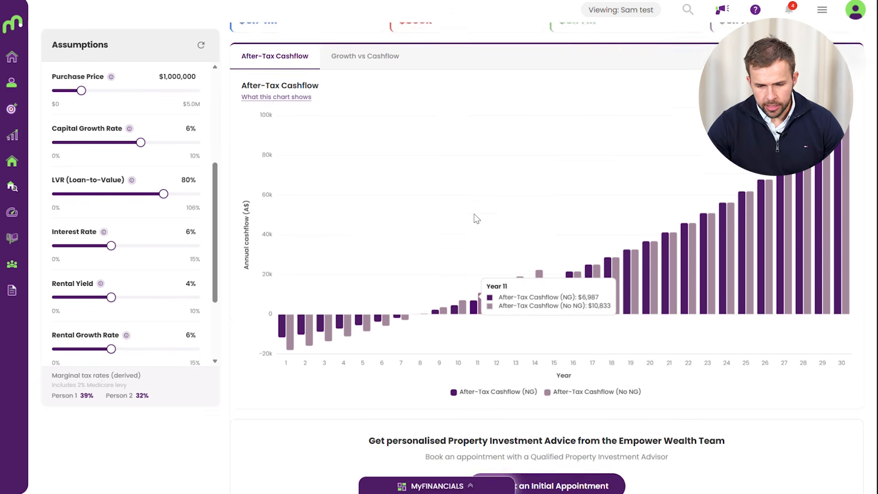
{"action": "left_click", "coordinate": [305, 450]}
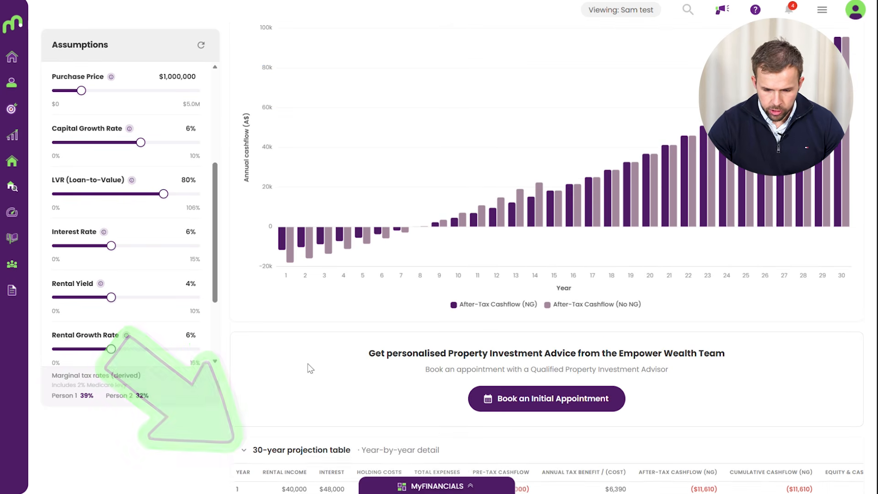
{"action": "scroll", "coordinate": [305, 412], "scroll_direction": "down", "scroll_amount": 6}
{"action": "scroll", "coordinate": [306, 379], "scroll_direction": "down", "scroll_amount": 1}
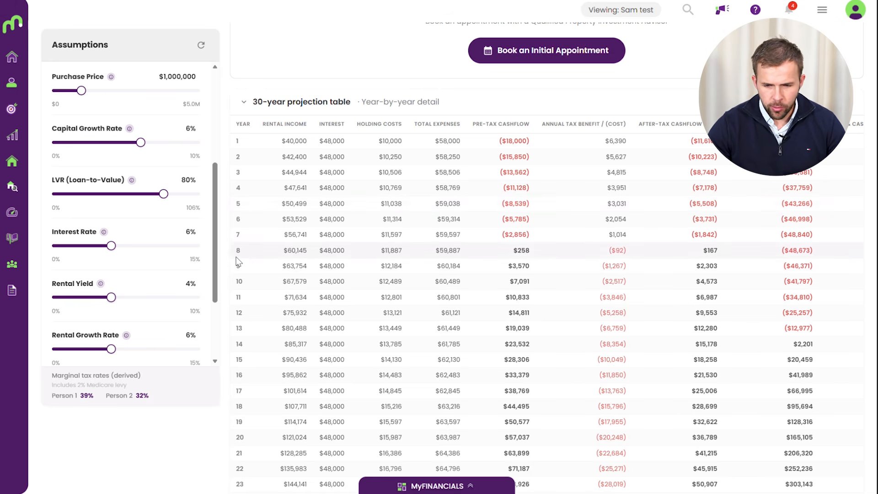
{"action": "scroll", "coordinate": [303, 109], "scroll_direction": "up", "scroll_amount": 9}
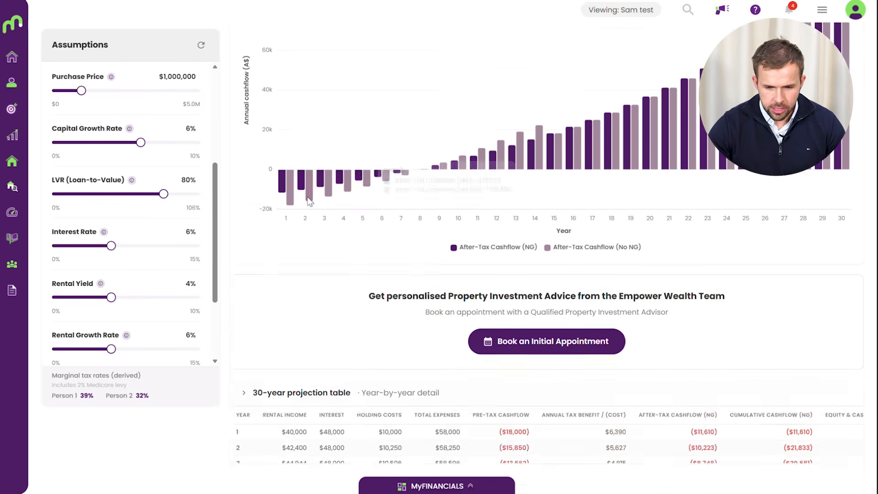
{"action": "scroll", "coordinate": [520, 256], "scroll_direction": "up", "scroll_amount": 2}
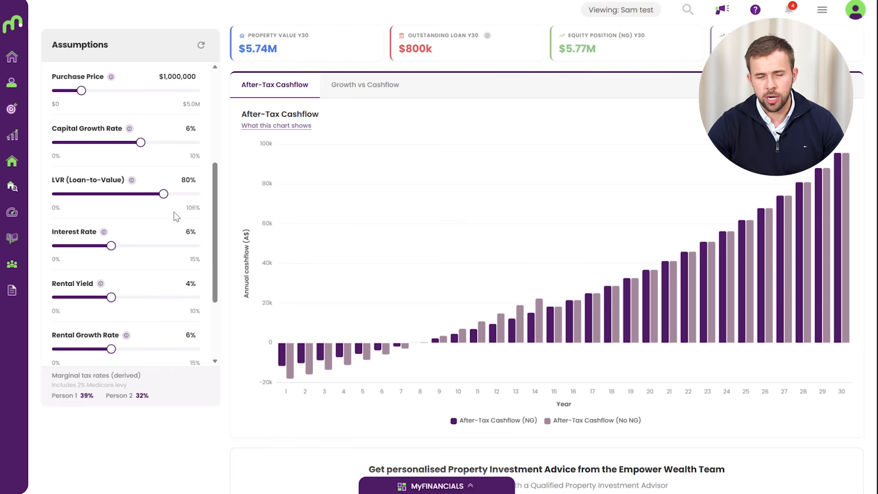
{"action": "mouse_move", "coordinate": [297, 354]}
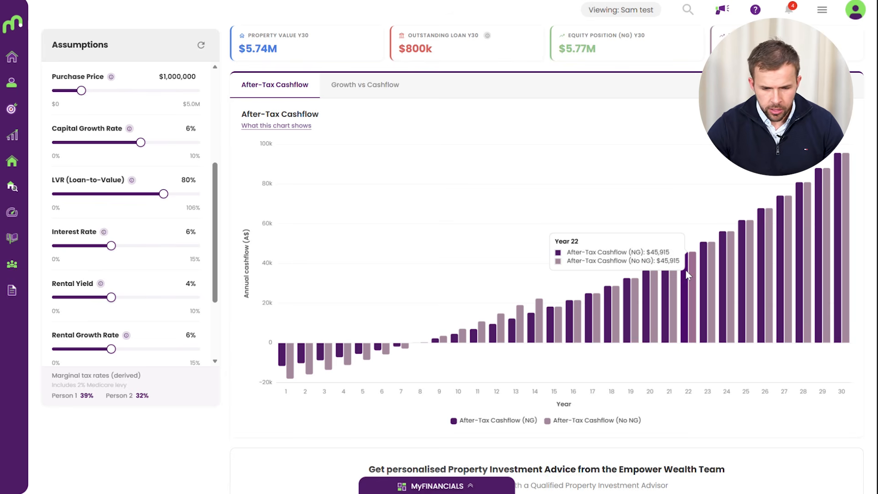
Step: Set the capital growth rate to 7% and the rental yield to 3%
{"action": "left_click", "coordinate": [196, 135]}
{"action": "type", "text": "7"}
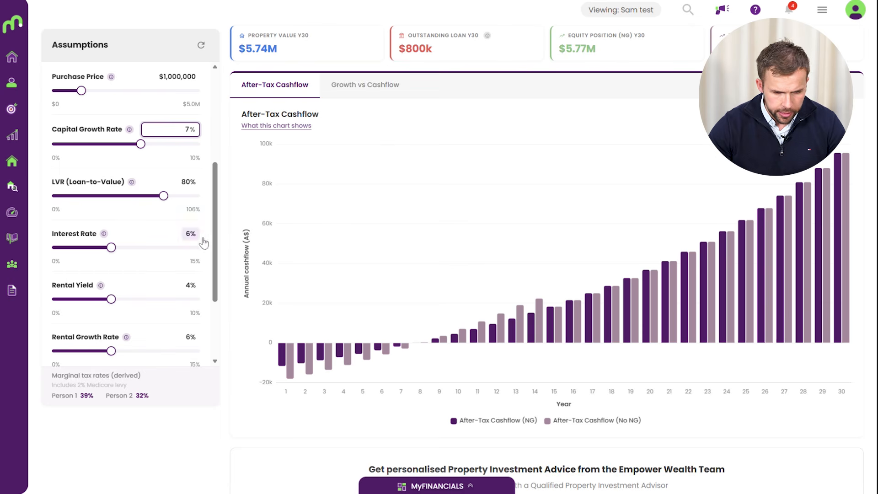
{"action": "left_click", "coordinate": [193, 292]}
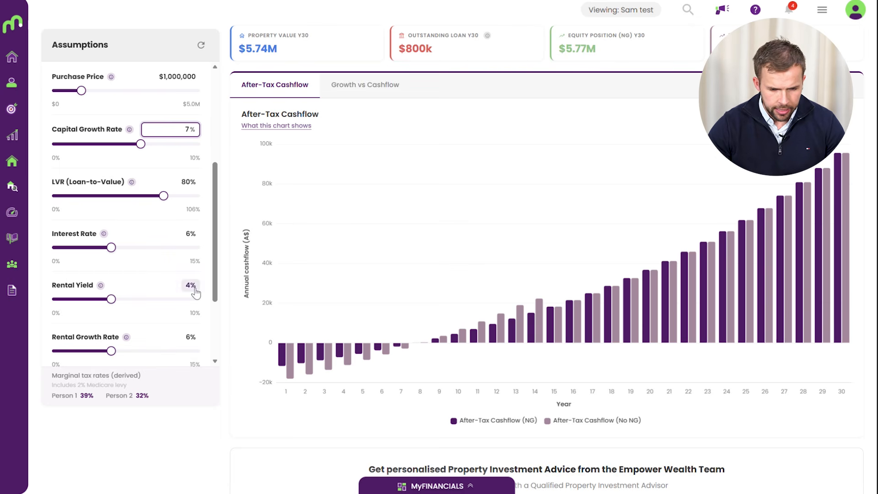
{"action": "type", "text": "3"}
{"action": "key", "text": "Return"}
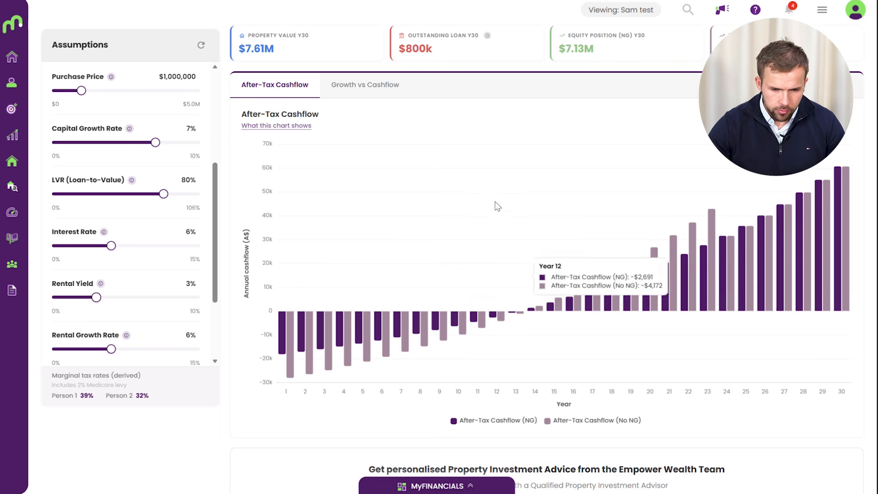
Step: Display the Growth vs Cashflow chart to examine cumulative capital growth against cumulative cashflow
{"action": "left_click", "coordinate": [388, 90]}
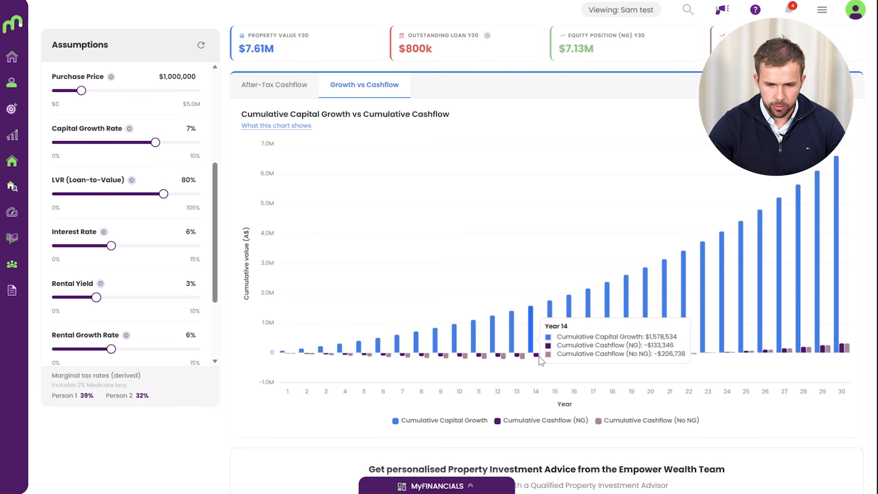
{"action": "scroll", "coordinate": [487, 272], "scroll_direction": "up", "scroll_amount": 2}
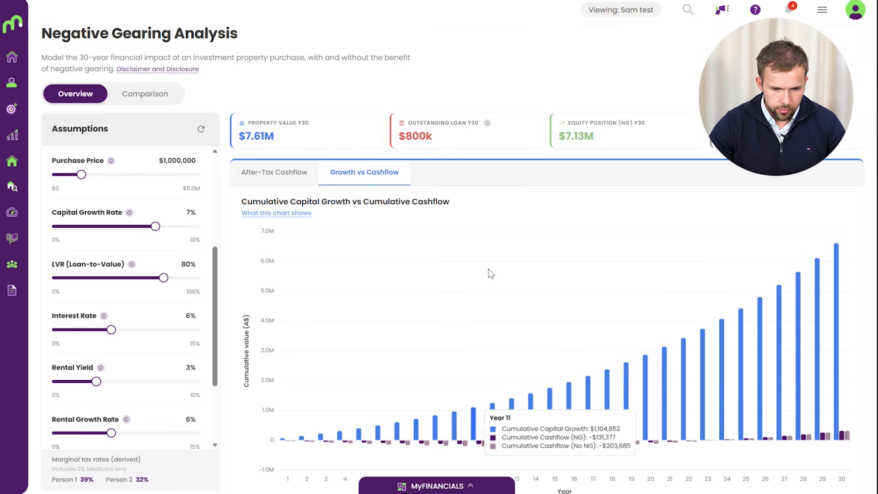
Step: Open the property comparison and review the shared assumptions and the settings for Property 1 and Property 2
{"action": "left_click", "coordinate": [149, 95]}
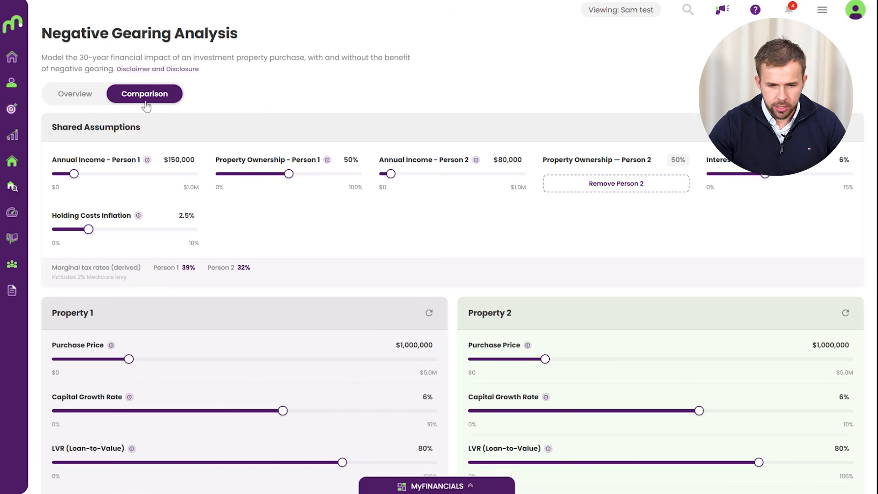
{"action": "scroll", "coordinate": [484, 255], "scroll_direction": "down", "scroll_amount": 3}
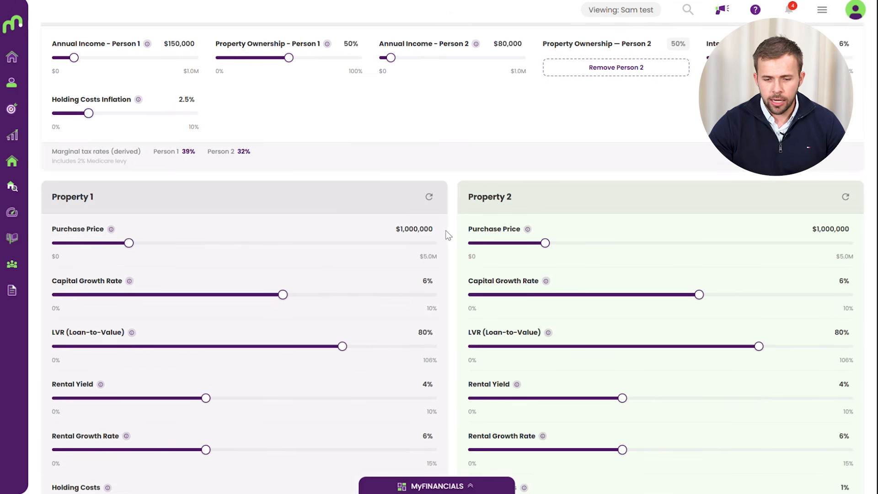
{"action": "scroll", "coordinate": [446, 231], "scroll_direction": "down", "scroll_amount": 1}
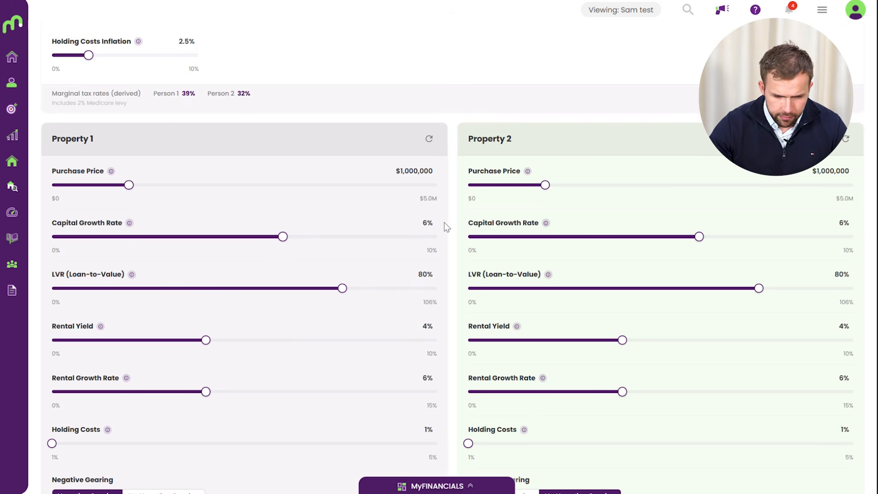
{"action": "scroll", "coordinate": [446, 227], "scroll_direction": "up", "scroll_amount": 4}
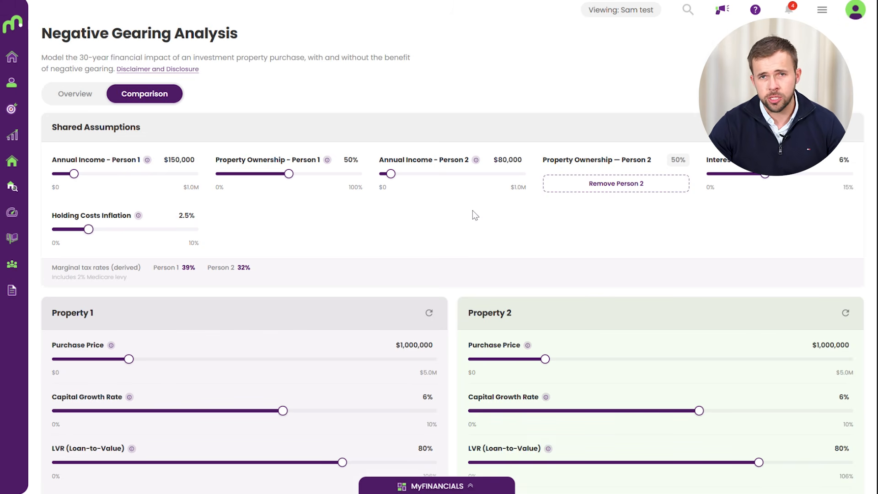
{"action": "scroll", "coordinate": [466, 229], "scroll_direction": "down", "scroll_amount": 3}
{"action": "scroll", "coordinate": [465, 224], "scroll_direction": "down", "scroll_amount": 1}
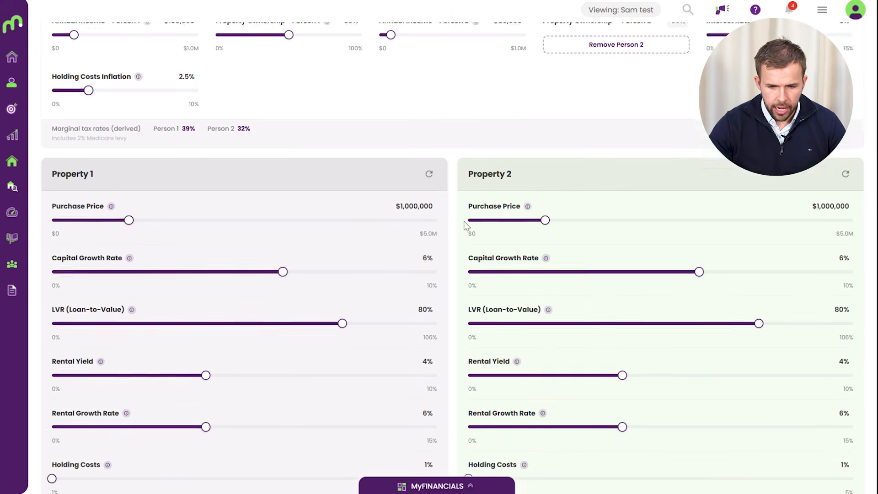
Step: Set Property 1's purchase price to $1,125,000, its capital growth rate to 7% and its rental yield to 3%
{"action": "scroll", "coordinate": [452, 250], "scroll_direction": "down", "scroll_amount": 1}
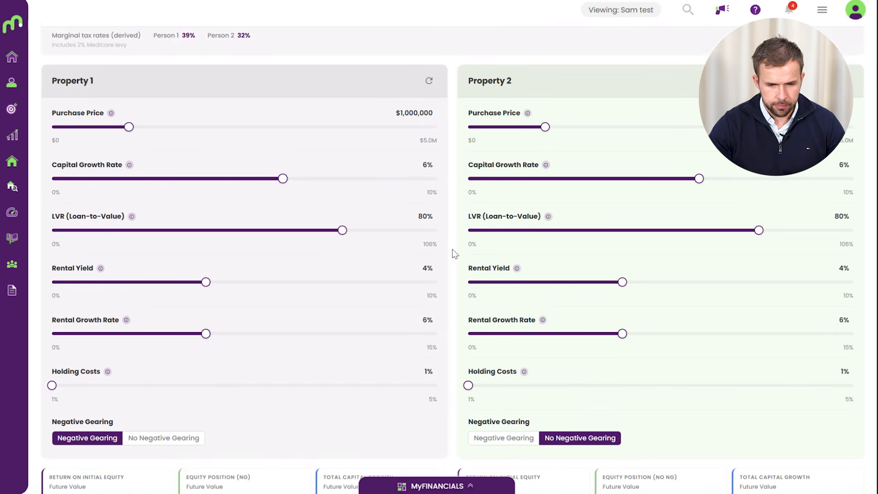
{"action": "left_click_drag", "start_coordinate": [137, 133], "coordinate": [144, 133]}
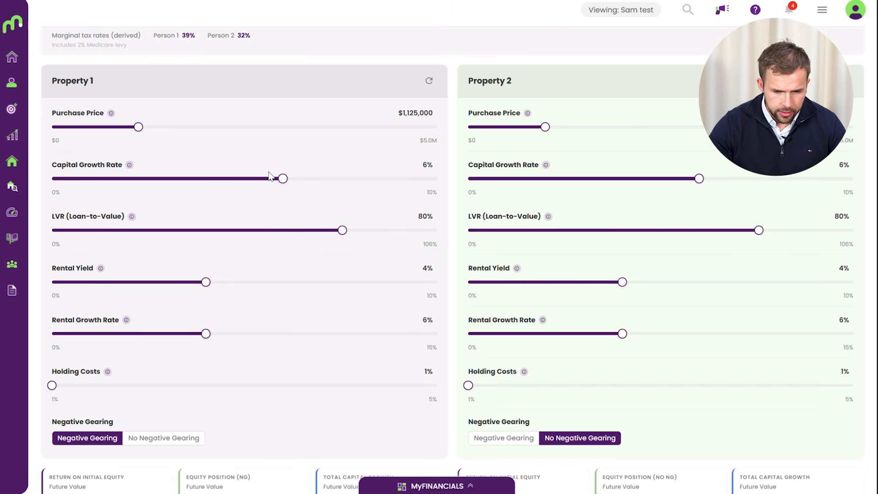
{"action": "left_click_drag", "start_coordinate": [283, 179], "coordinate": [321, 179]}
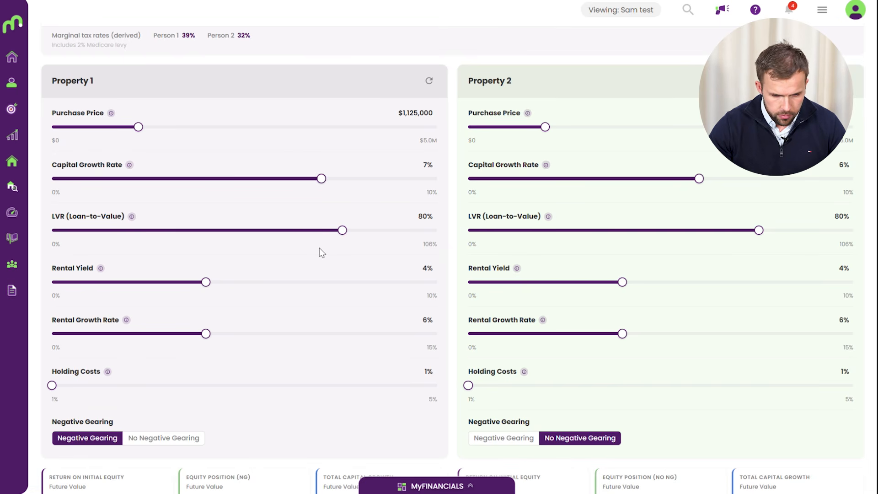
{"action": "left_click_drag", "start_coordinate": [205, 282], "coordinate": [170, 293]}
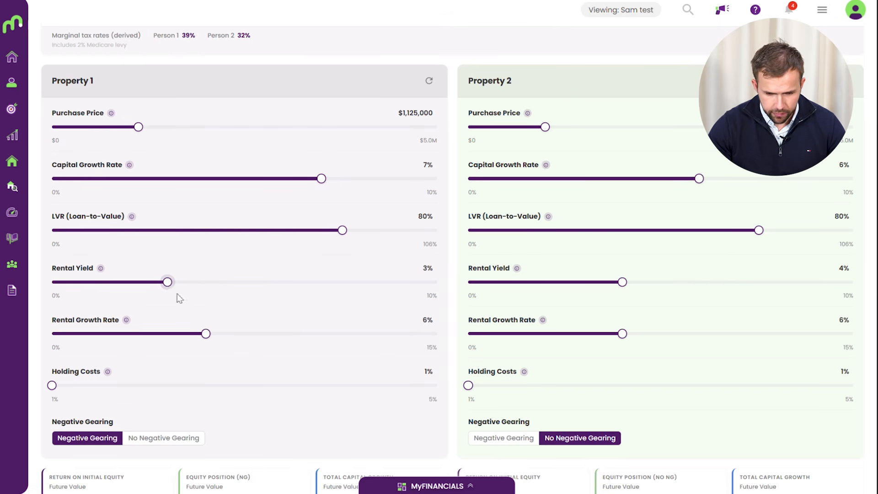
Step: Set Property 2's purchase price to $600,000, its capital growth rate to 5.5% and its rental yield to 4.5%
{"action": "left_click_drag", "start_coordinate": [546, 130], "coordinate": [519, 136]}
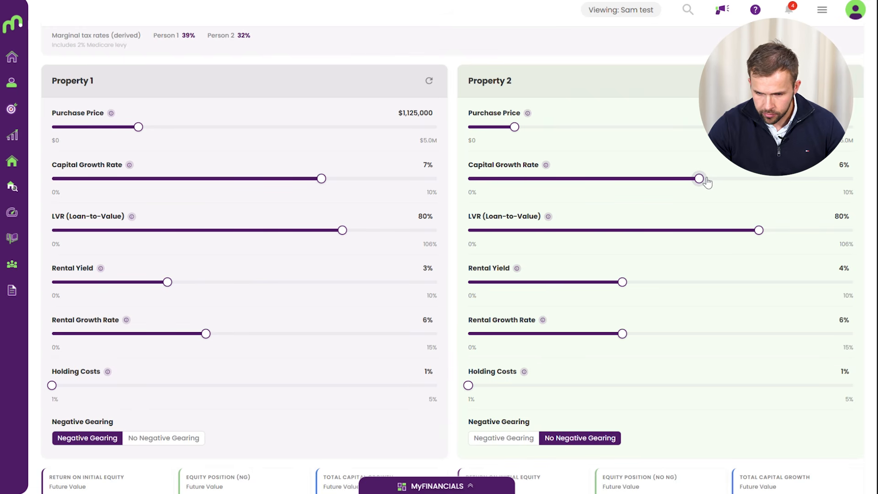
{"action": "left_click_drag", "start_coordinate": [704, 182], "coordinate": [681, 184]}
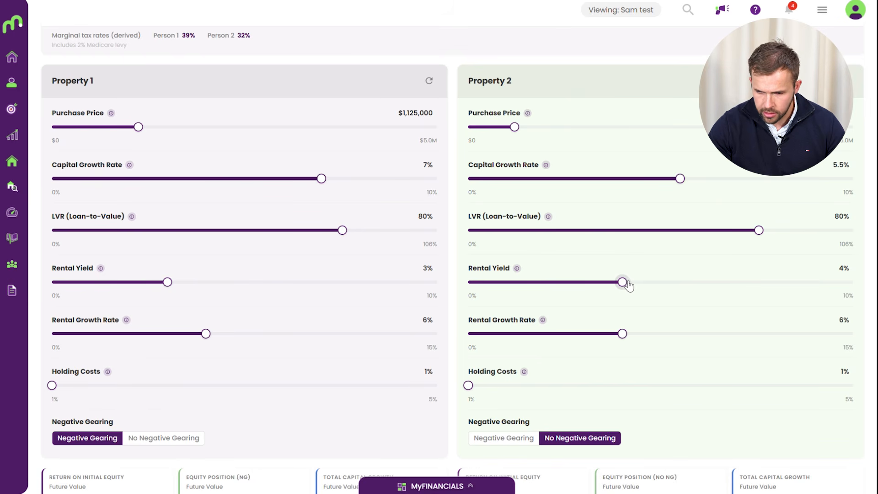
{"action": "left_click_drag", "start_coordinate": [628, 285], "coordinate": [638, 285]}
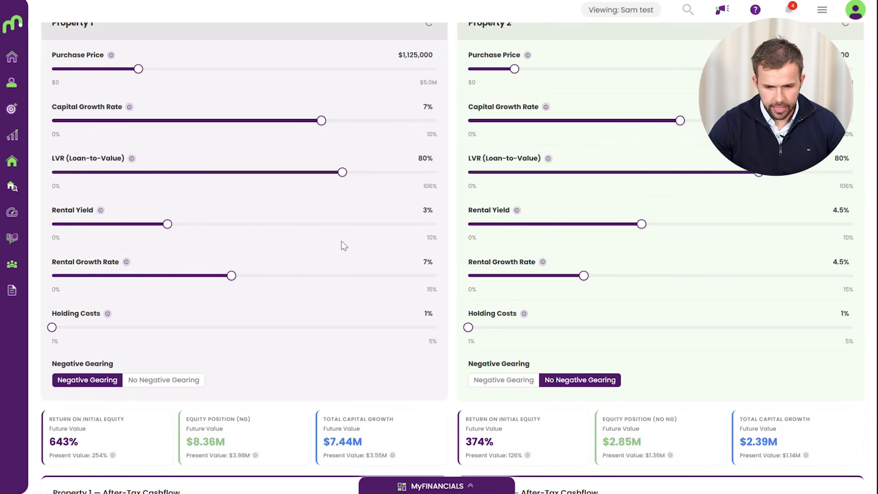
Step: Compare the two properties' return, equity and capital growth figures and their yearly after-tax cashflow charts
{"action": "scroll", "coordinate": [341, 240], "scroll_direction": "up", "scroll_amount": 1}
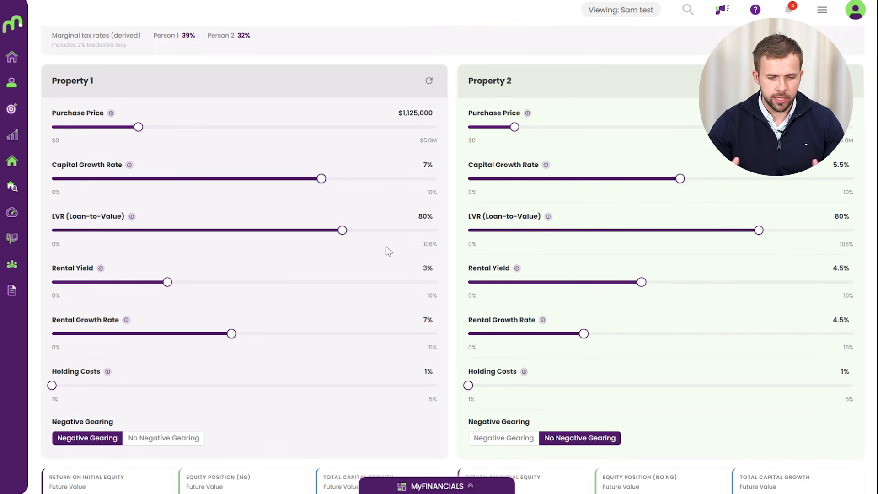
{"action": "scroll", "coordinate": [356, 259], "scroll_direction": "down", "scroll_amount": 1}
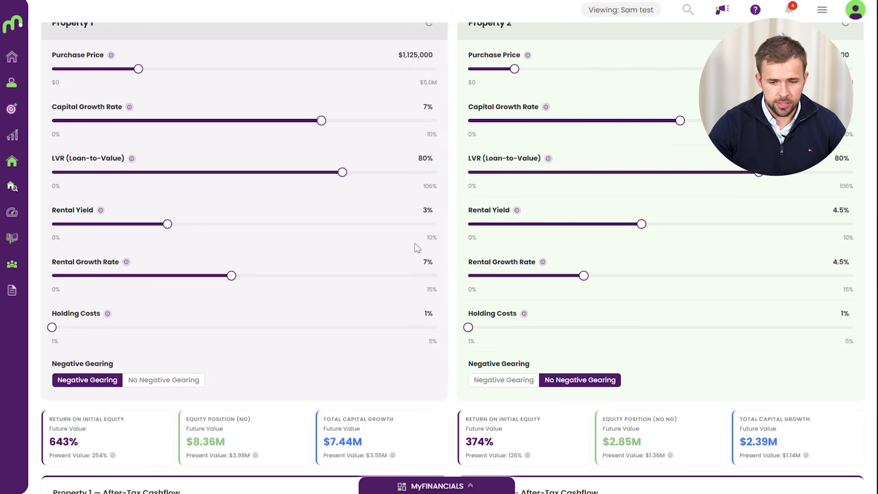
{"action": "scroll", "coordinate": [418, 242], "scroll_direction": "down", "scroll_amount": 1}
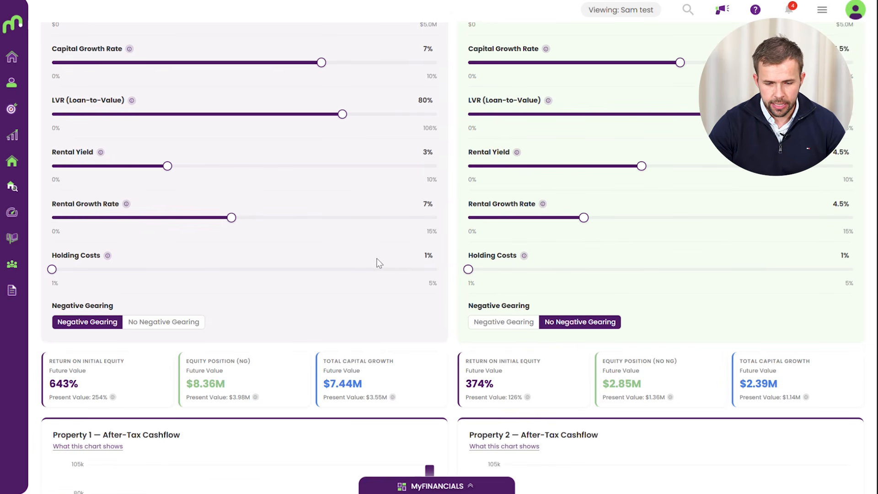
{"action": "scroll", "coordinate": [377, 258], "scroll_direction": "down", "scroll_amount": 4}
{"action": "mouse_move", "coordinate": [363, 275]}
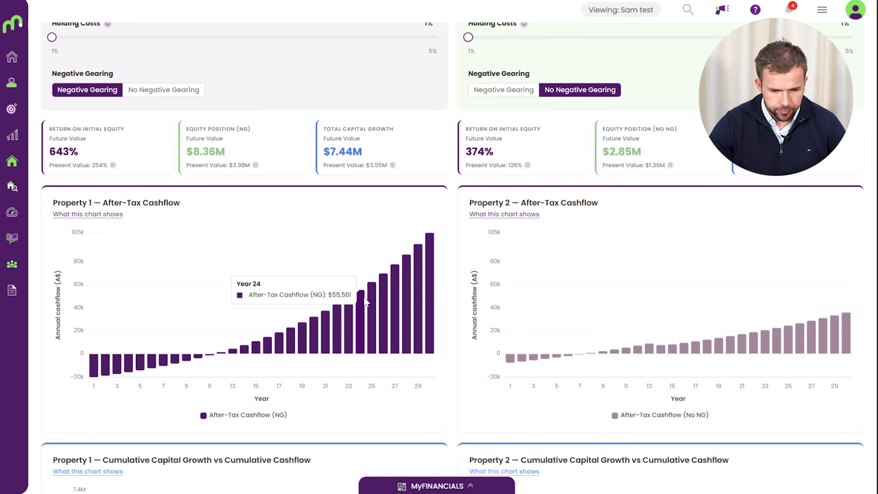
{"action": "scroll", "coordinate": [364, 302], "scroll_direction": "down", "scroll_amount": 2}
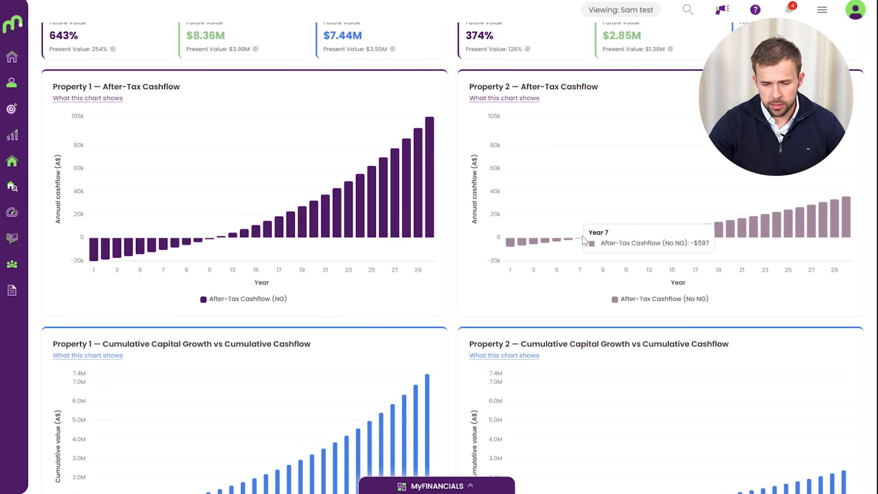
Step: Switch Property 2 to Negative Gearing and compare the after-tax cashflow charts of both properties
{"action": "scroll", "coordinate": [582, 235], "scroll_direction": "up", "scroll_amount": 4}
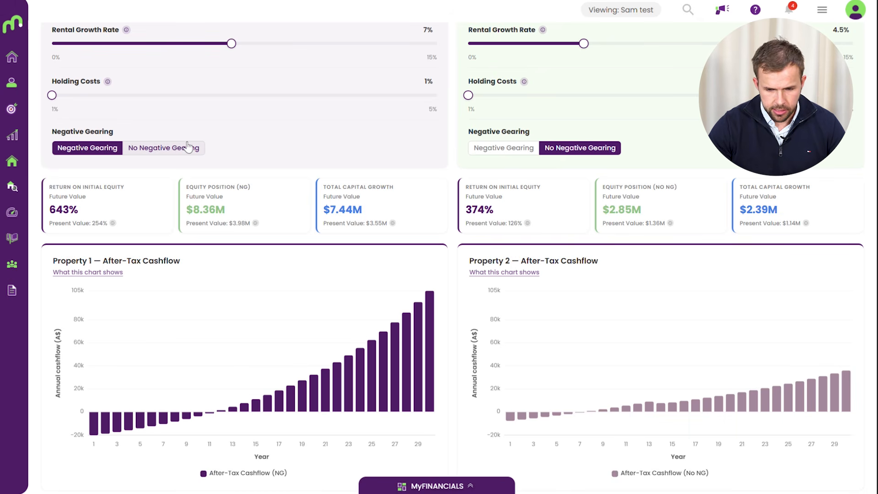
{"action": "left_click", "coordinate": [528, 150]}
{"action": "scroll", "coordinate": [383, 243], "scroll_direction": "down", "scroll_amount": 2}
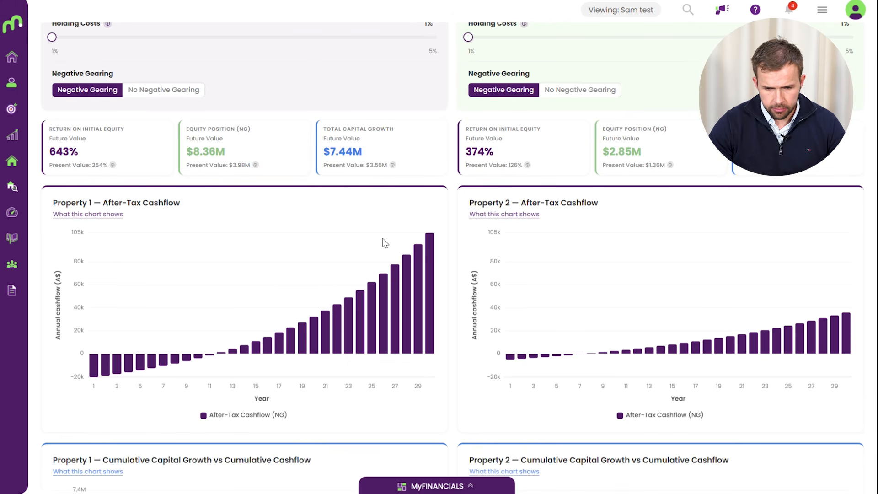
{"action": "scroll", "coordinate": [445, 193], "scroll_direction": "down", "scroll_amount": 2}
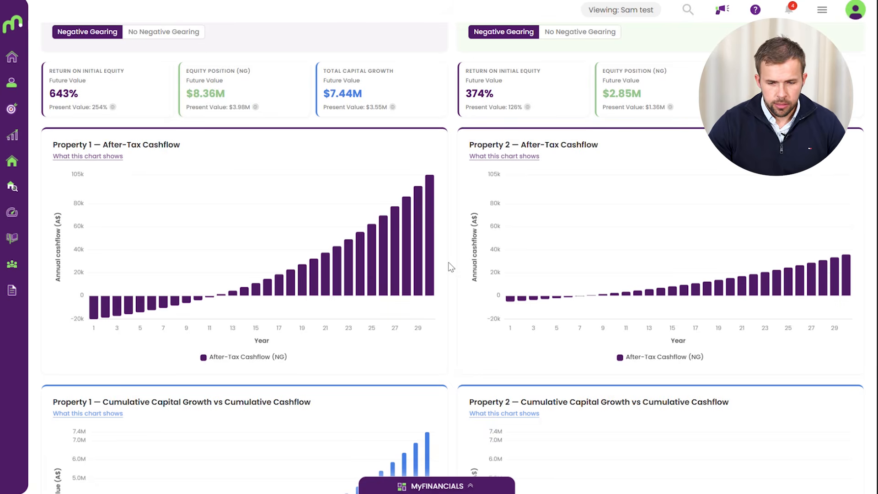
Step: Recheck both properties' assumptions, and switch Property 2 to No Negative Gearing and back to Negative Gearing
{"action": "scroll", "coordinate": [464, 263], "scroll_direction": "up", "scroll_amount": 8}
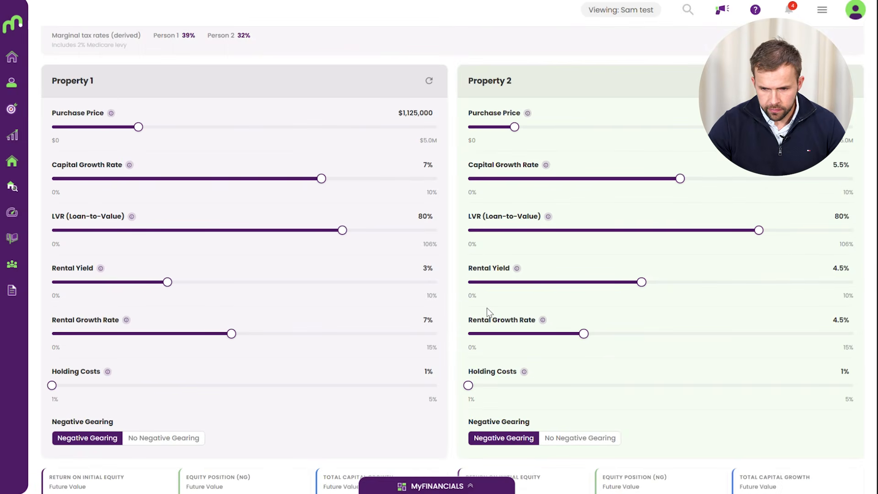
{"action": "scroll", "coordinate": [548, 289], "scroll_direction": "down", "scroll_amount": 2}
{"action": "left_click", "coordinate": [579, 323]}
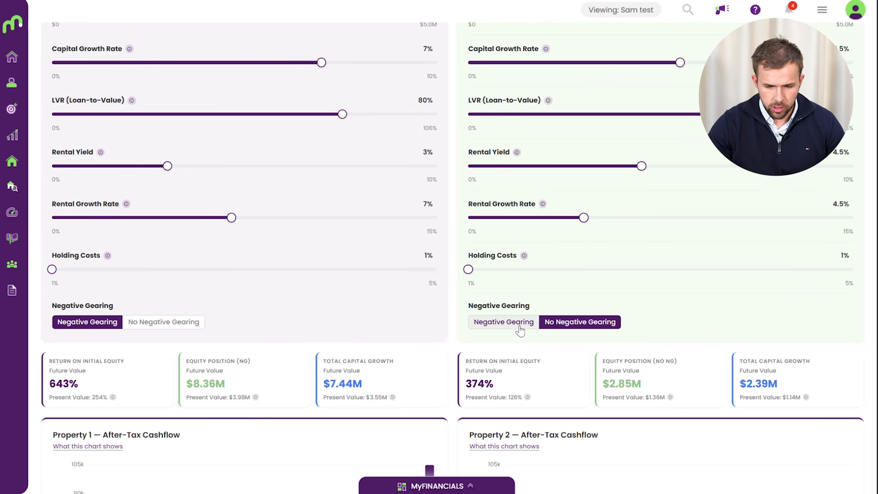
{"action": "left_click", "coordinate": [508, 323]}
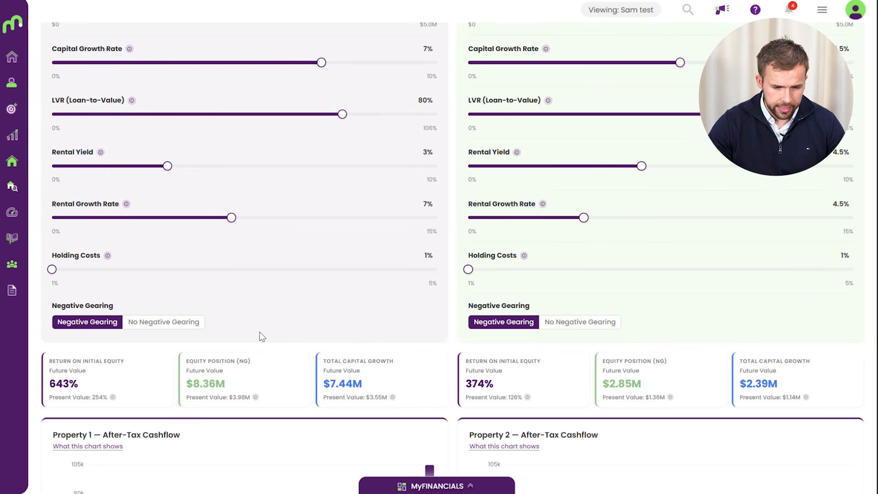
Step: Switch Property 1 to No Negative Gearing and compare both properties' after-tax cashflow and cumulative growth charts
{"action": "left_click", "coordinate": [180, 324]}
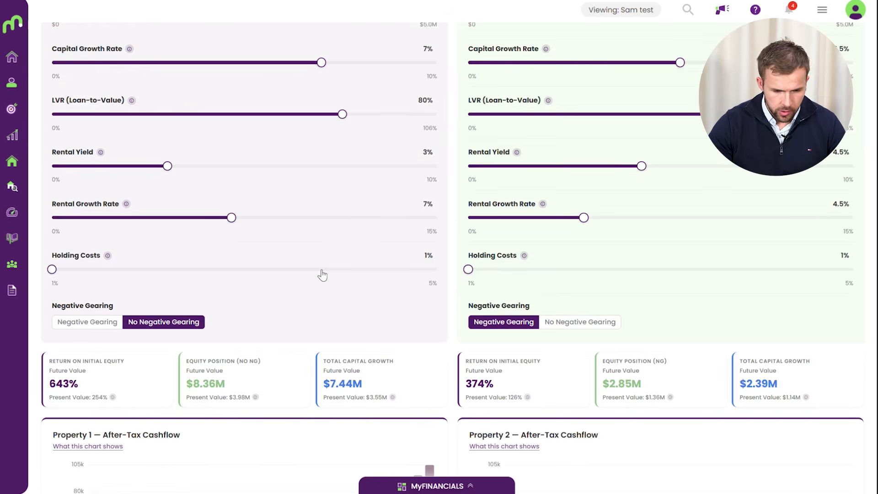
{"action": "scroll", "coordinate": [322, 274], "scroll_direction": "down", "scroll_amount": 6}
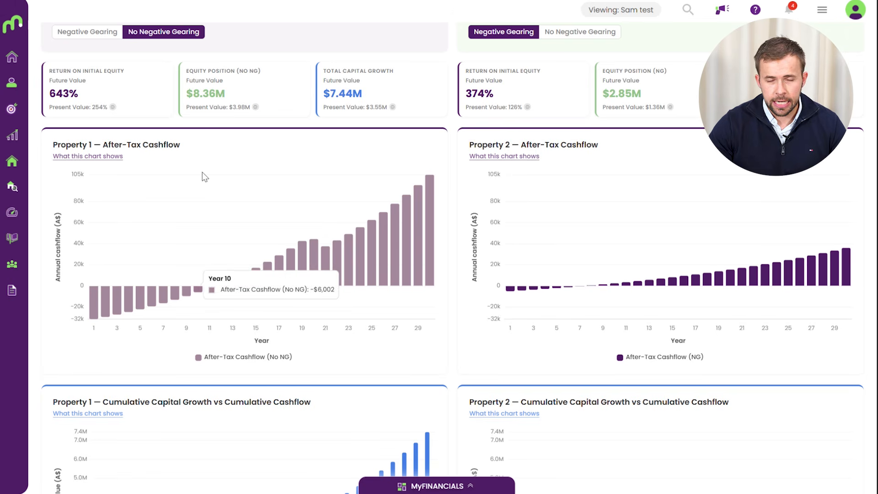
{"action": "scroll", "coordinate": [208, 206], "scroll_direction": "down", "scroll_amount": 4}
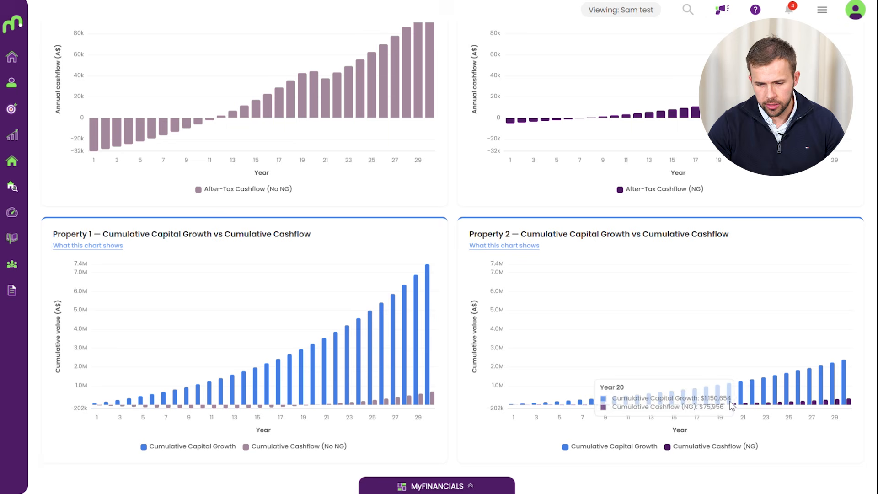
Step: Reset Property 1 and Property 2 to their default assumptions and compare their results and charts
{"action": "scroll", "coordinate": [599, 328], "scroll_direction": "up", "scroll_amount": 15}
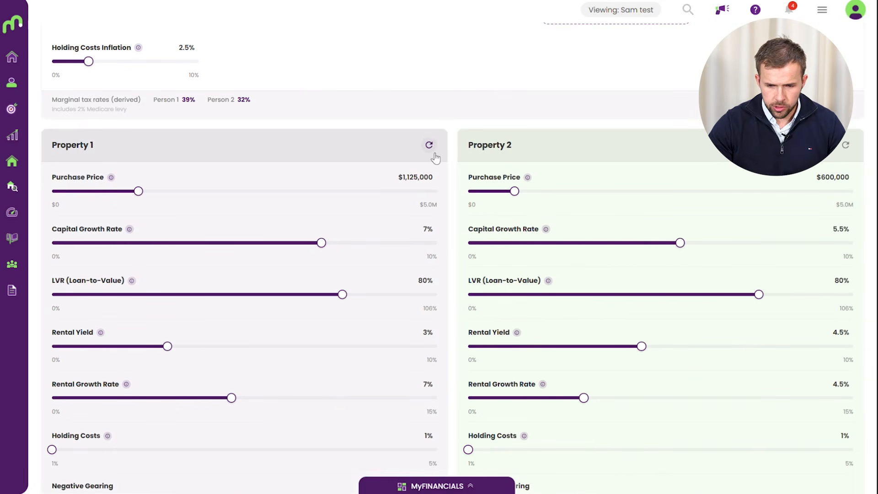
{"action": "left_click", "coordinate": [429, 146]}
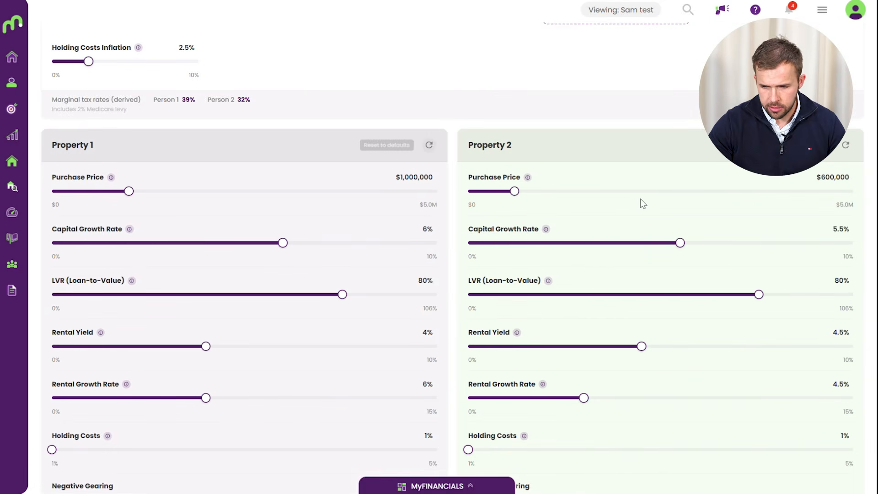
{"action": "left_click", "coordinate": [845, 145]}
{"action": "scroll", "coordinate": [609, 210], "scroll_direction": "down", "scroll_amount": 1}
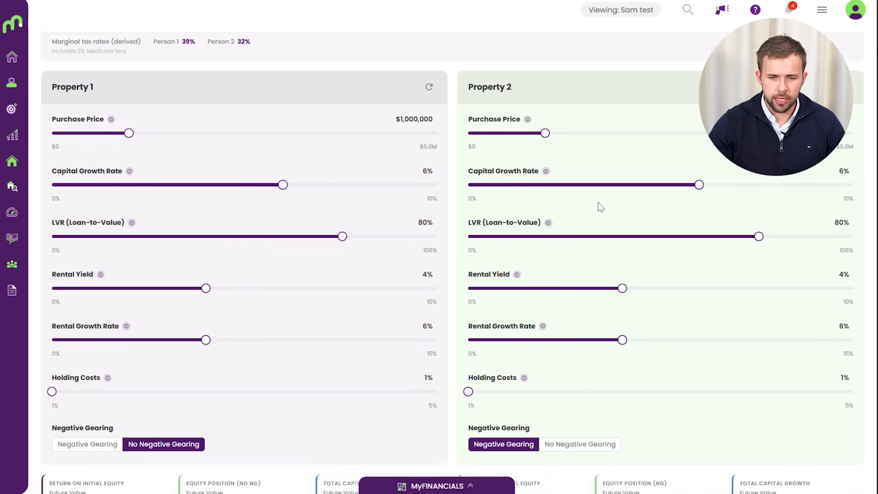
{"action": "scroll", "coordinate": [603, 207], "scroll_direction": "down", "scroll_amount": 1}
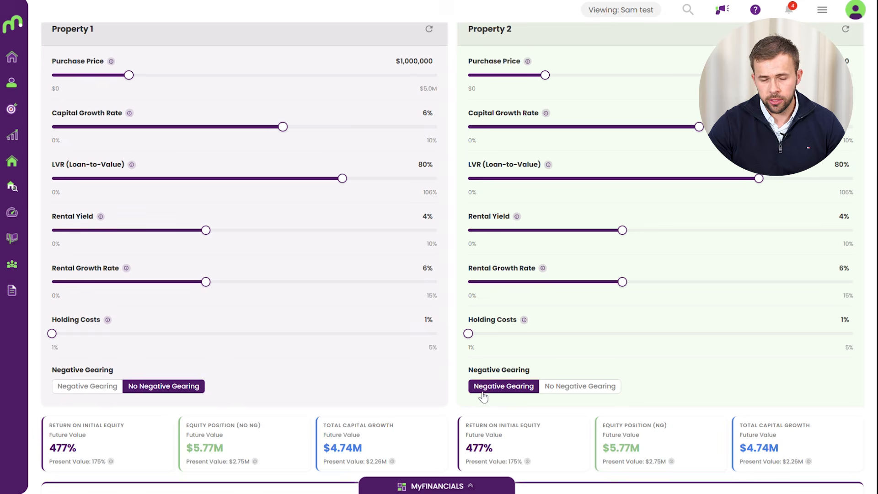
{"action": "scroll", "coordinate": [432, 254], "scroll_direction": "down", "scroll_amount": 8}
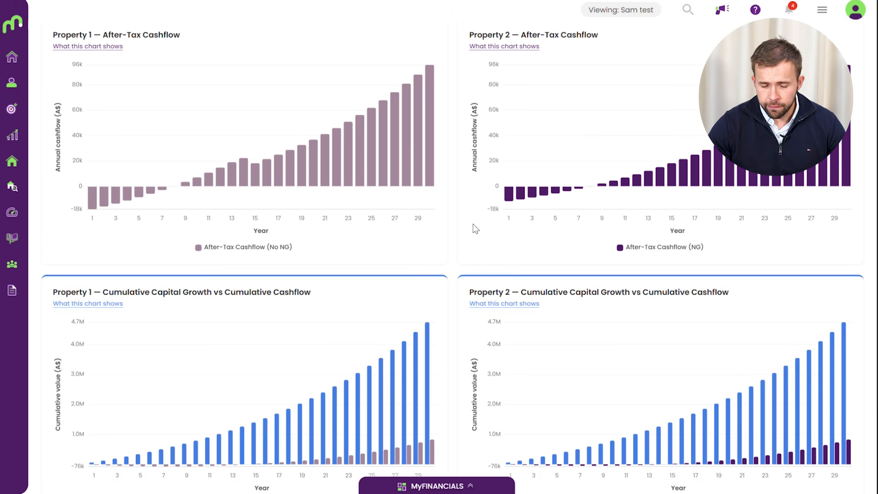
{"action": "scroll", "coordinate": [441, 257], "scroll_direction": "up", "scroll_amount": 1}
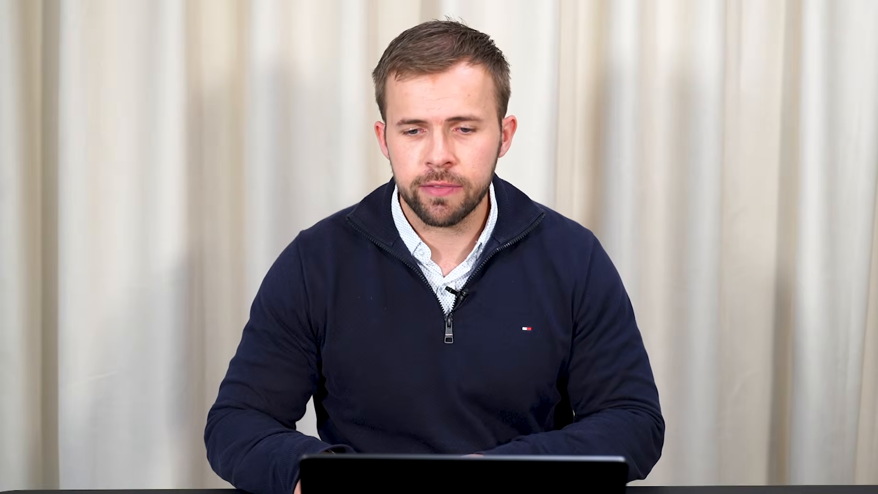